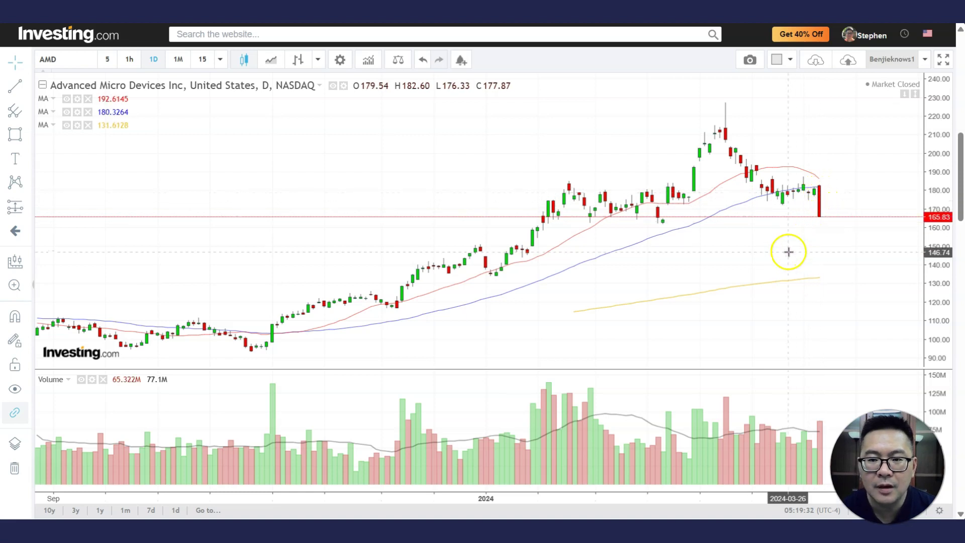
# - Draw a green rectangle over AMD's Jan 23–Feb 29, 2024 consolidation candles, then switch to 1-hour candles
pyautogui.scroll(1, 793, 222)
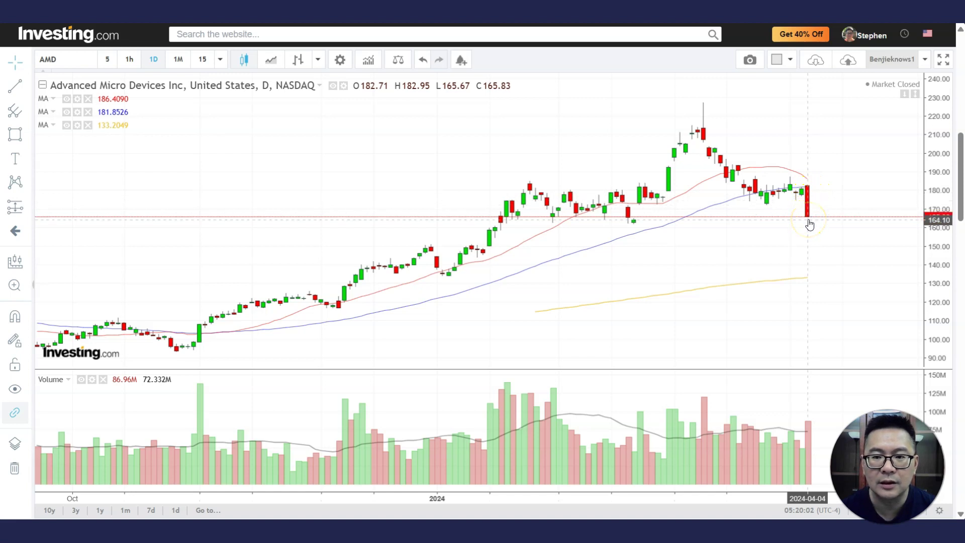
pyautogui.click(28, 141)
pyautogui.click(64, 157)
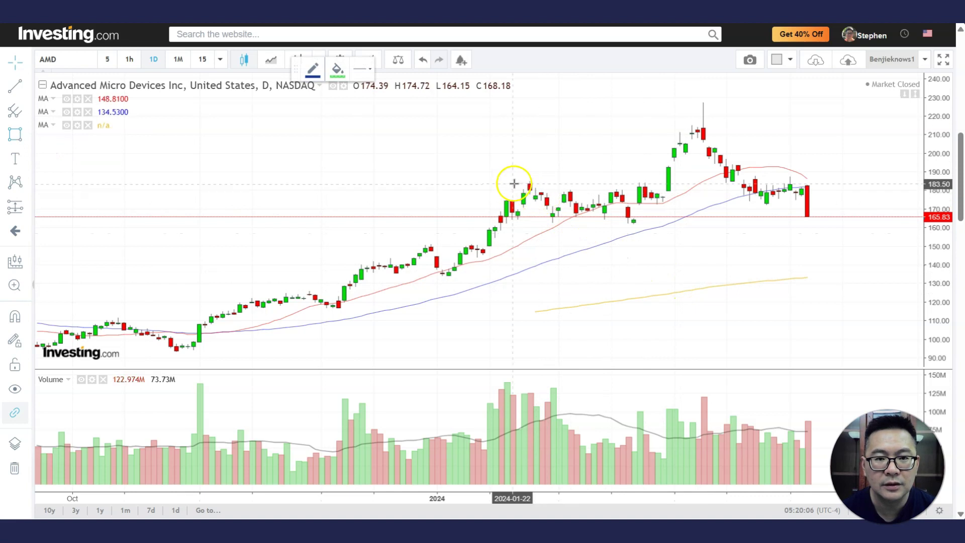
pyautogui.moveTo(518, 183); pyautogui.dragTo(669, 223)
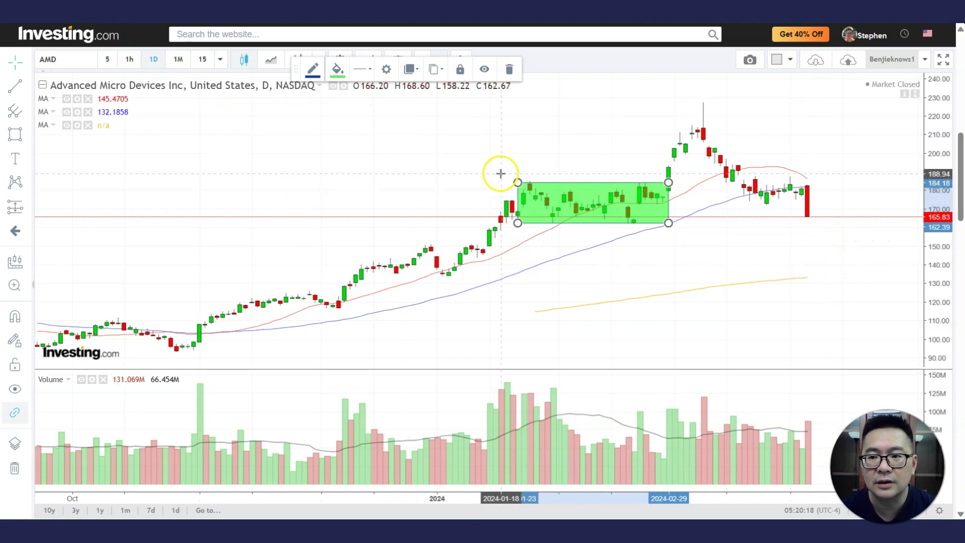
pyautogui.click(128, 59)
# - Draw a rising trendline under AMD's late-March to early-April hourly lows
pyautogui.moveTo(805, 280); pyautogui.dragTo(691, 201)
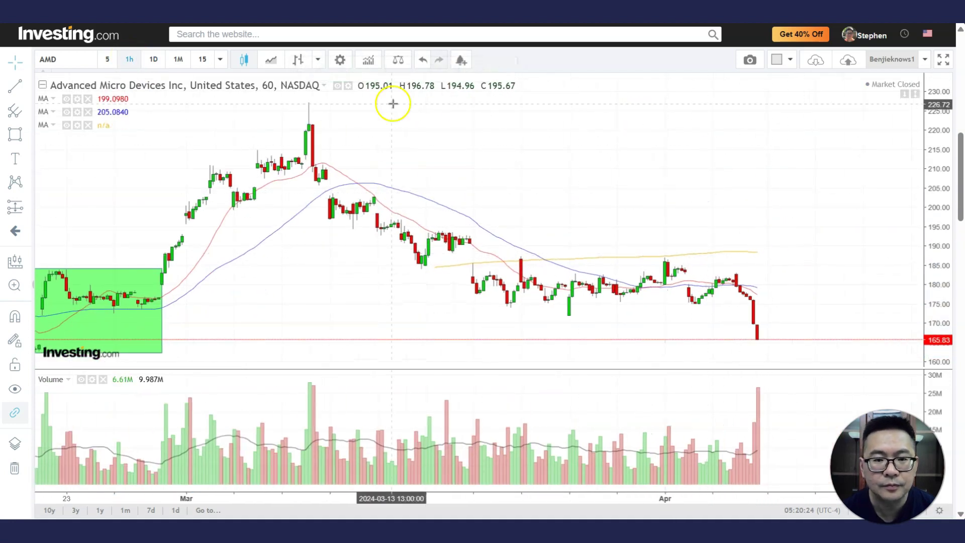
pyautogui.click(27, 85)
pyautogui.click(75, 86)
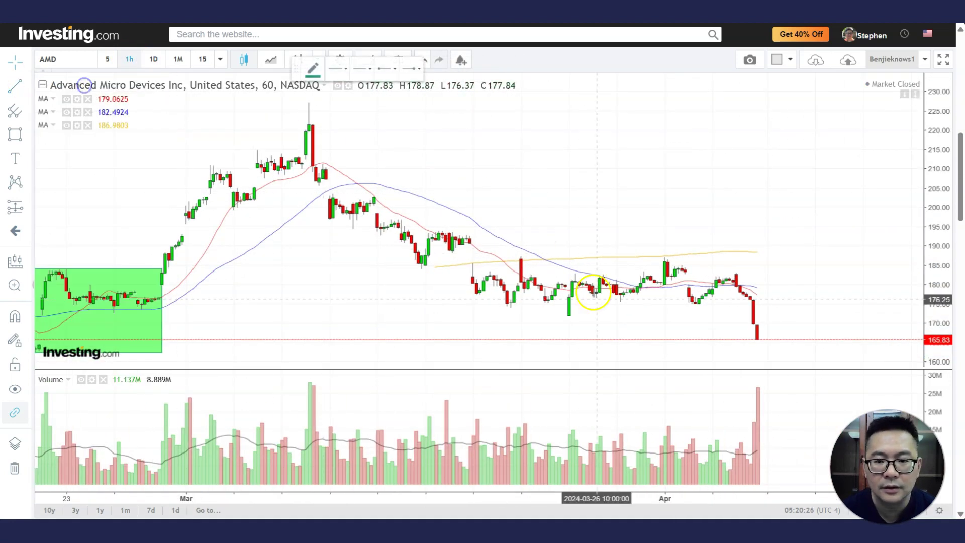
pyautogui.click(569, 317)
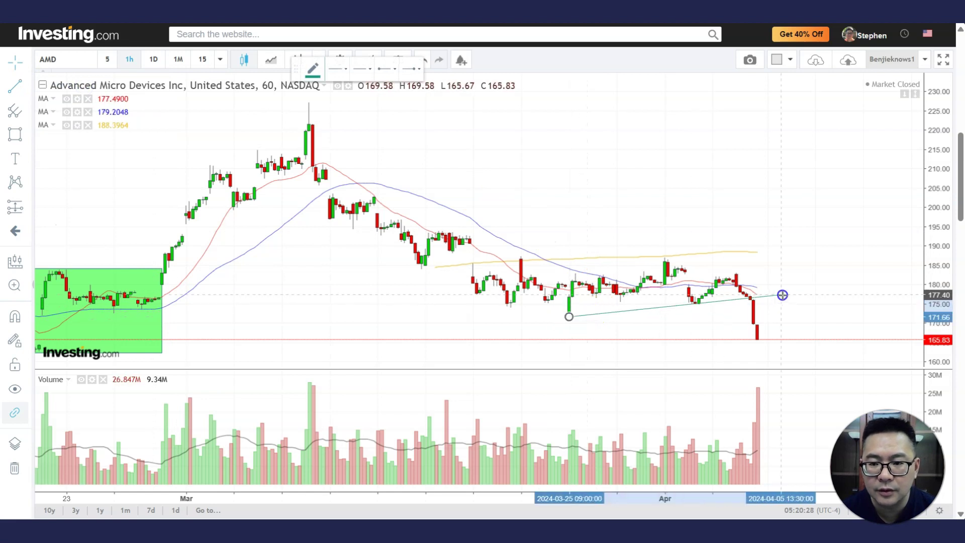
pyautogui.click(780, 295)
# - Check the last red candle's values, then switch the chart to 15-minute candles
pyautogui.scroll(2, 805, 260)
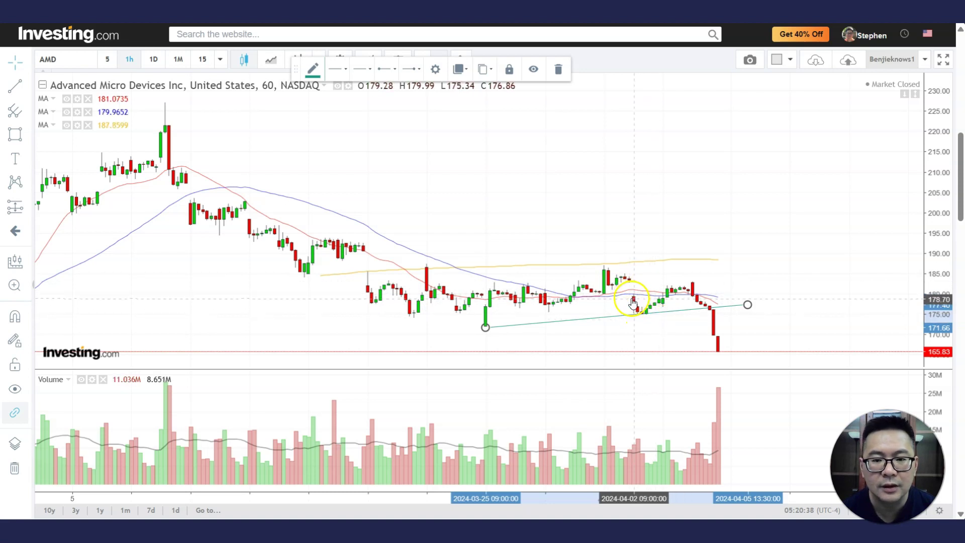
pyautogui.click(714, 320)
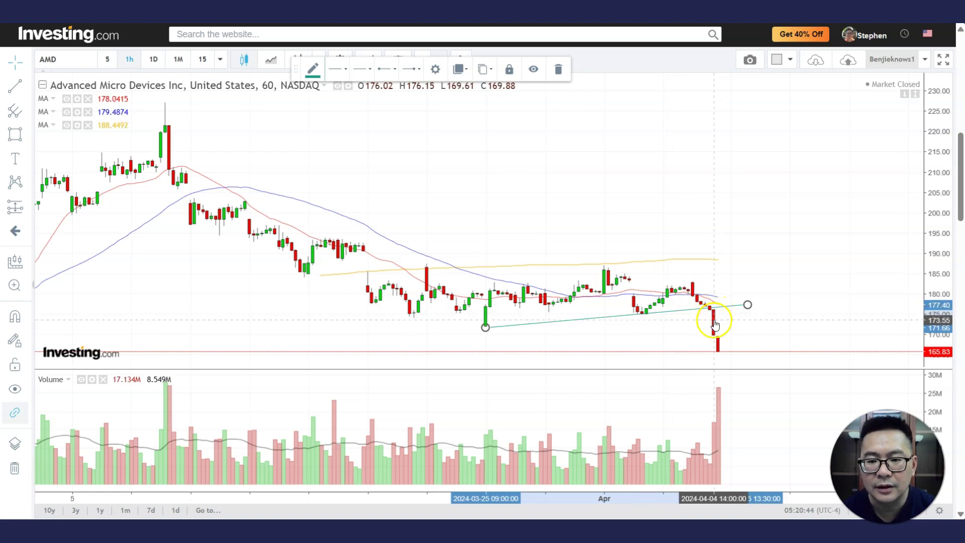
pyautogui.click(204, 66)
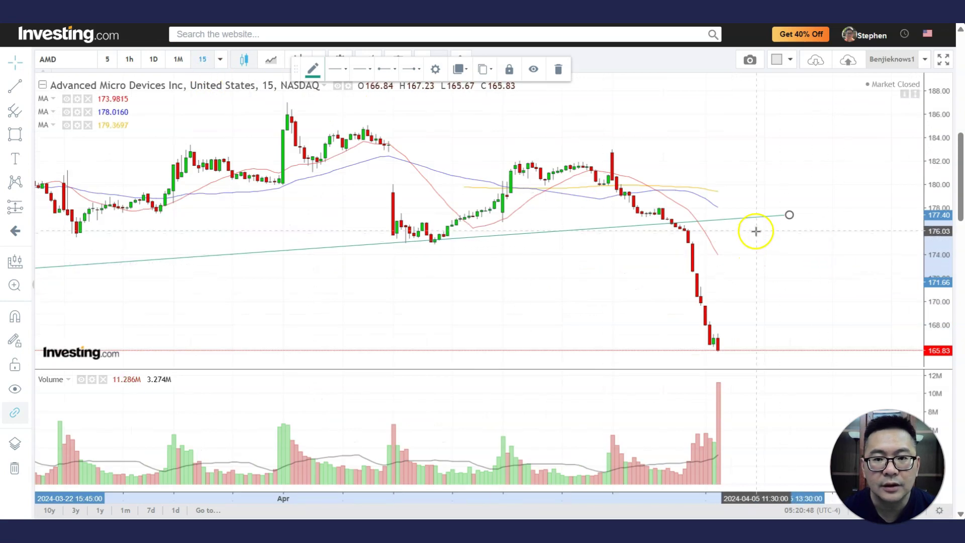
pyautogui.scroll(1, 755, 243)
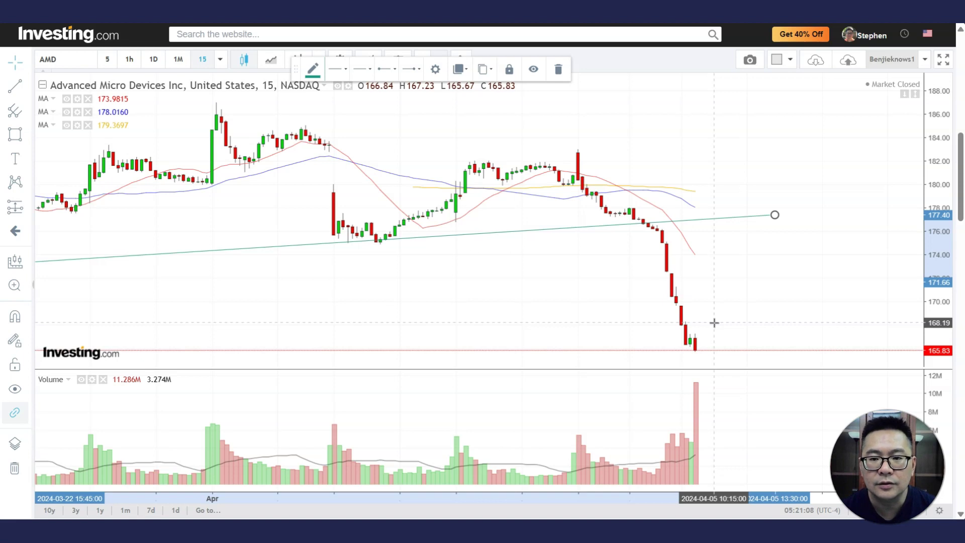
pyautogui.moveTo(642, 233); pyautogui.dragTo(671, 265)
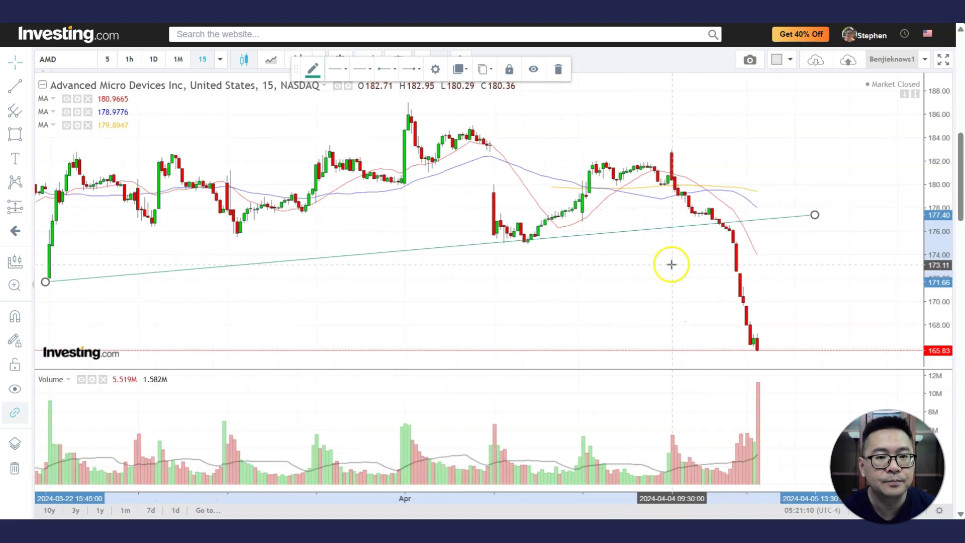
# - Return AMD to 1D candles, deselect the trendline, and zoom in on the daily candles
pyautogui.click(154, 59)
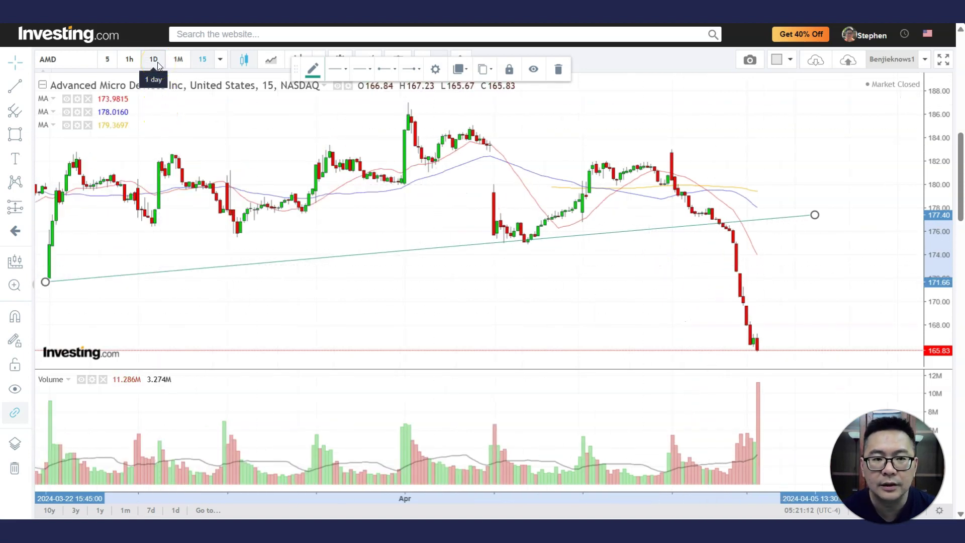
pyautogui.click(808, 241)
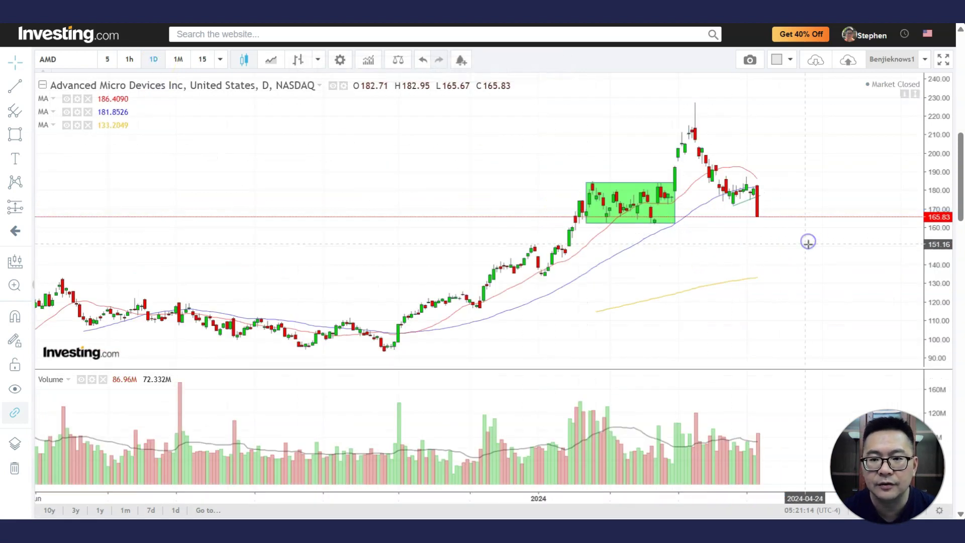
pyautogui.scroll(2, 811, 244)
pyautogui.scroll(1, 813, 250)
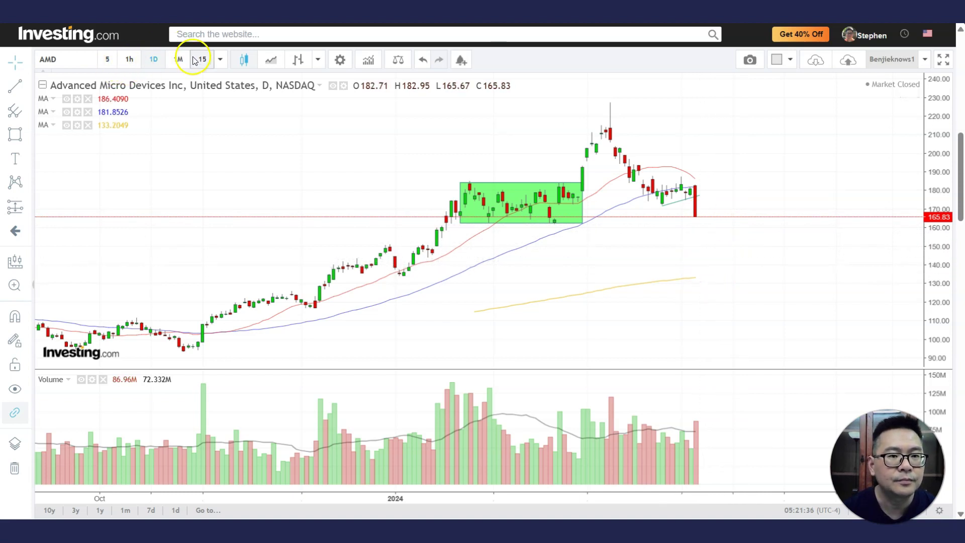
pyautogui.click(217, 64)
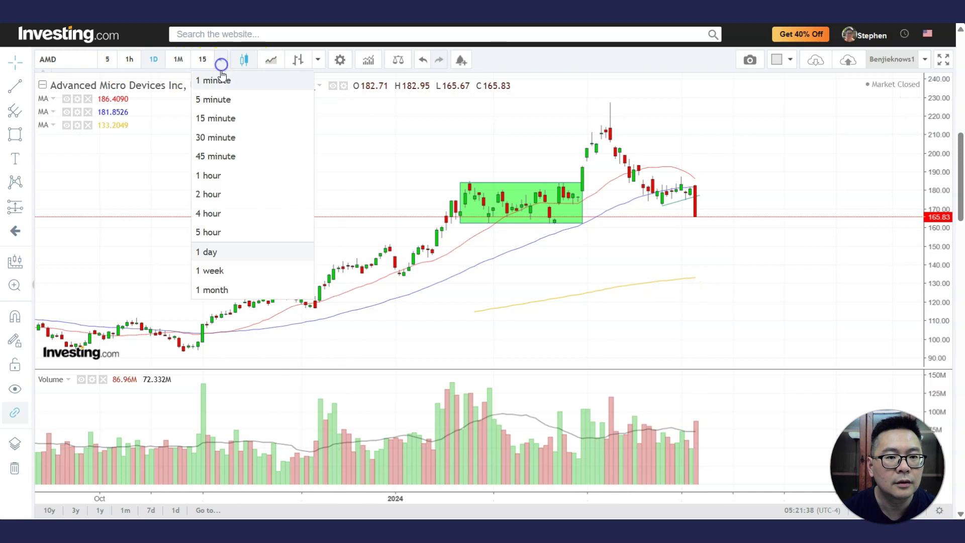
pyautogui.click(224, 271)
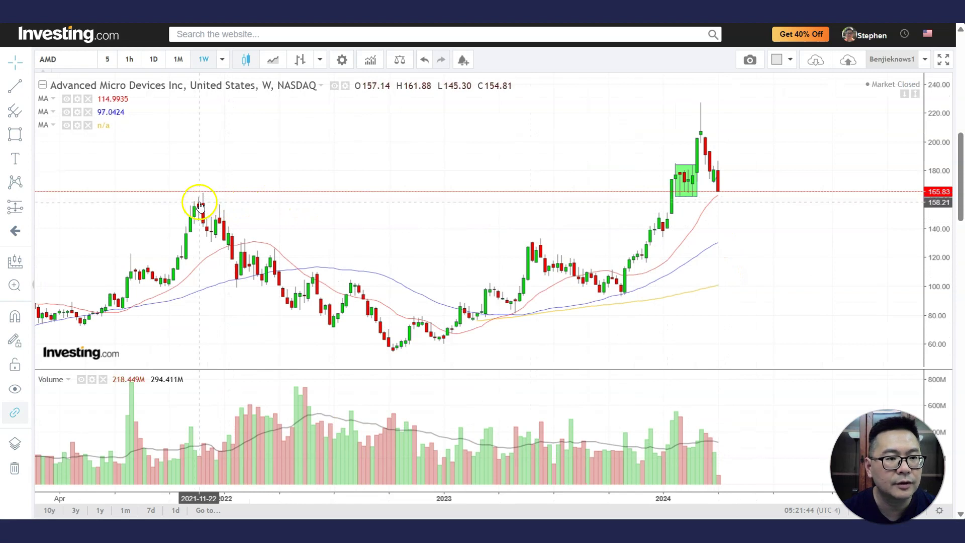
pyautogui.click(20, 137)
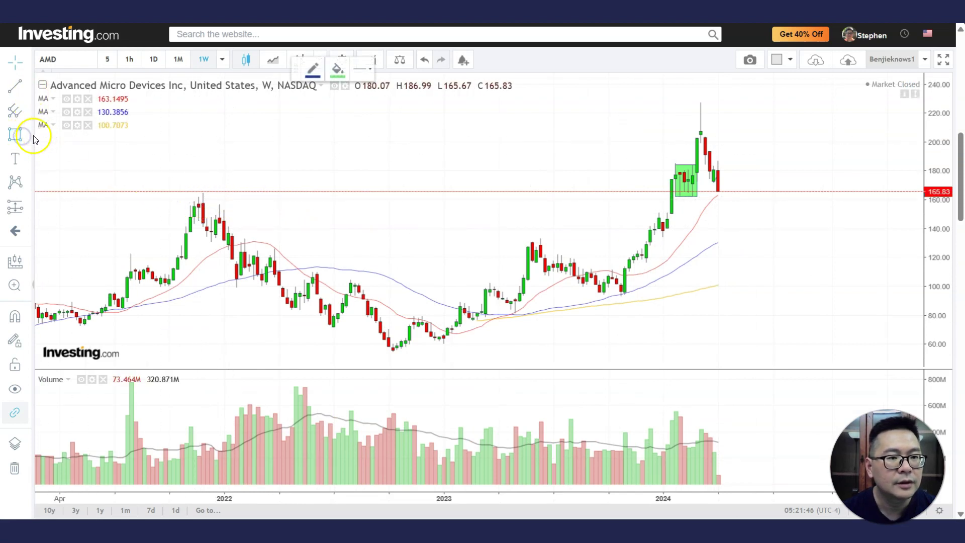
pyautogui.click(83, 158)
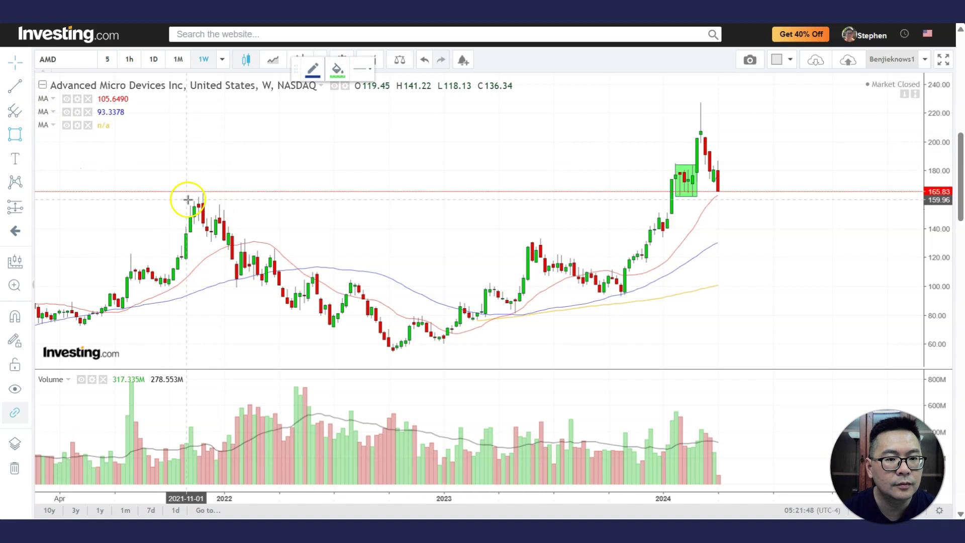
pyautogui.moveTo(180, 196)
pyautogui.mouseDown()
pyautogui.moveTo(520, 213)
pyautogui.moveTo(769, 209)
pyautogui.mouseUp()
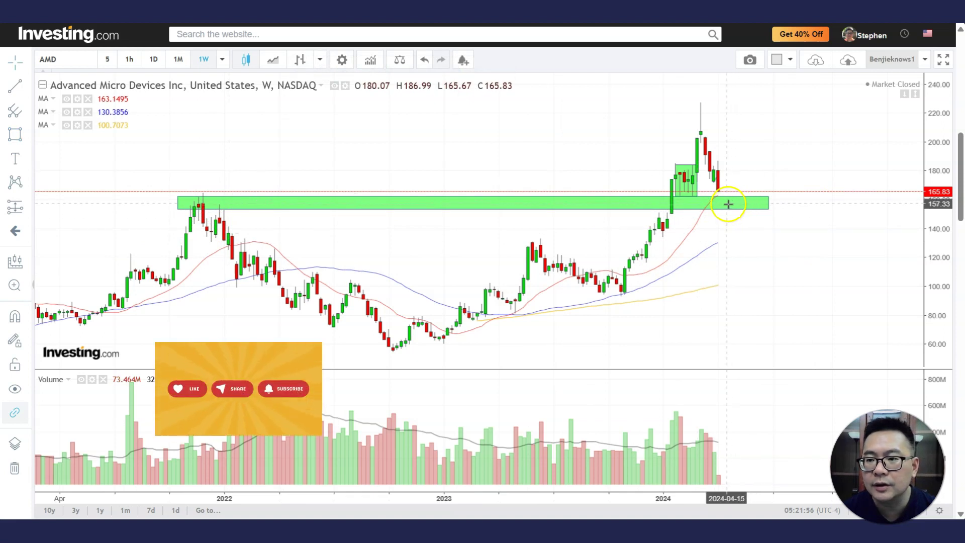
# - Switch AMD to 1D candles and zoom around the green 153–162 support zone
pyautogui.click(154, 59)
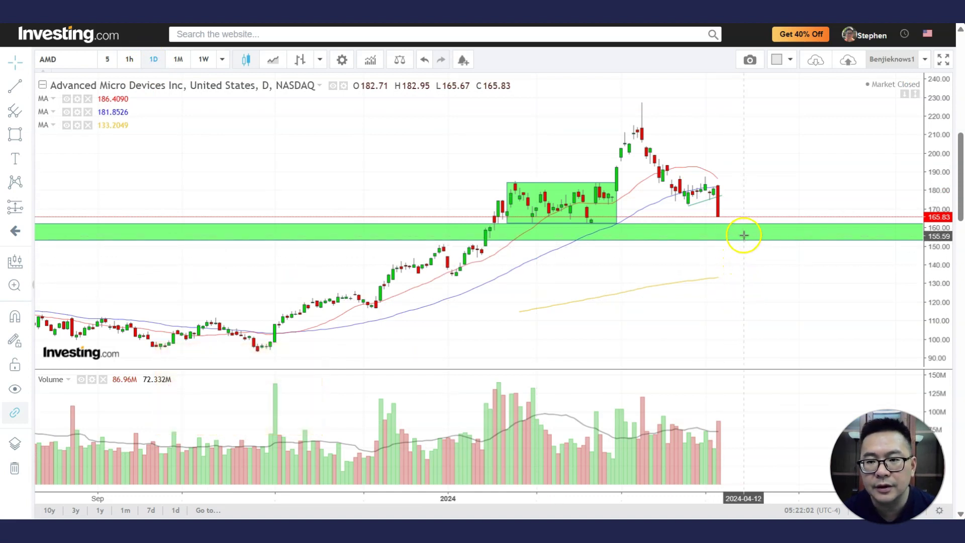
pyautogui.scroll(-5, 748, 243)
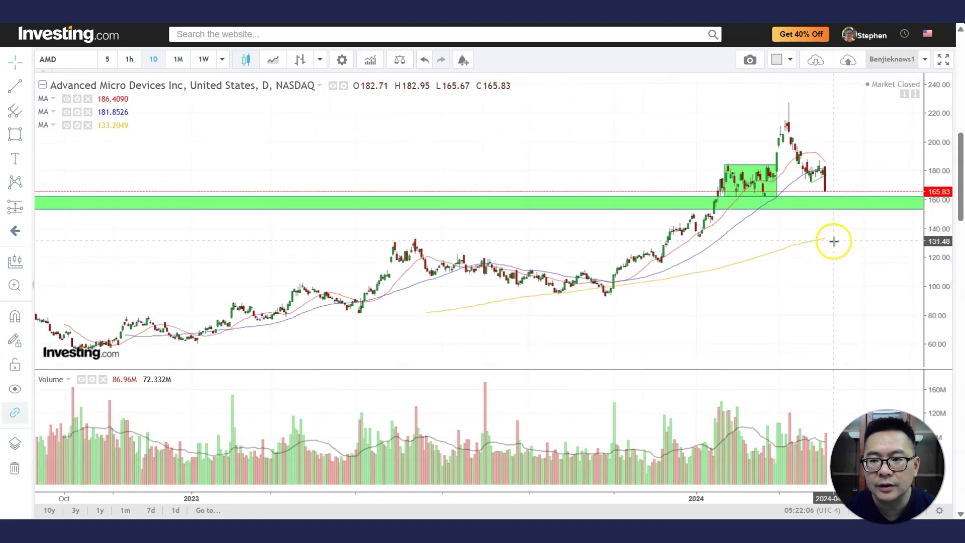
pyautogui.scroll(-5, 833, 241)
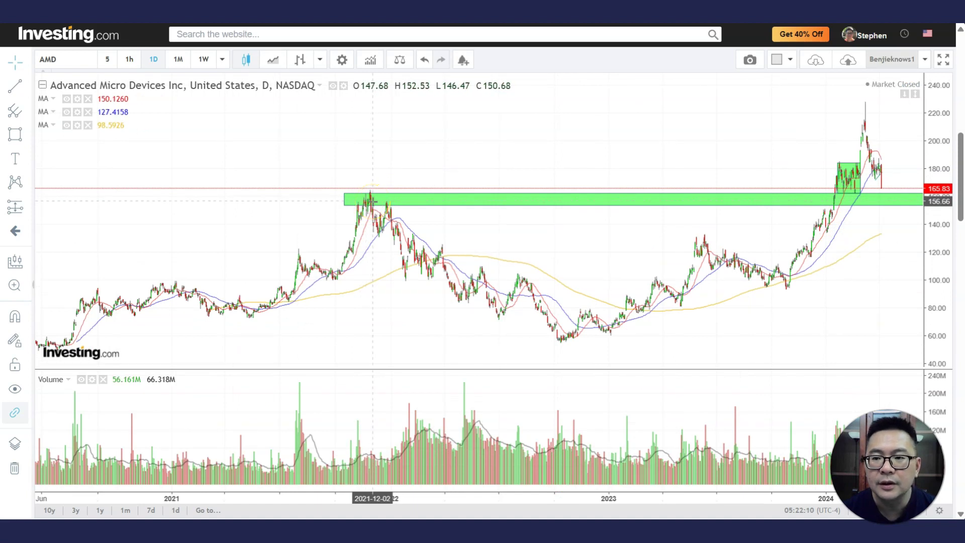
pyautogui.scroll(10, 814, 214)
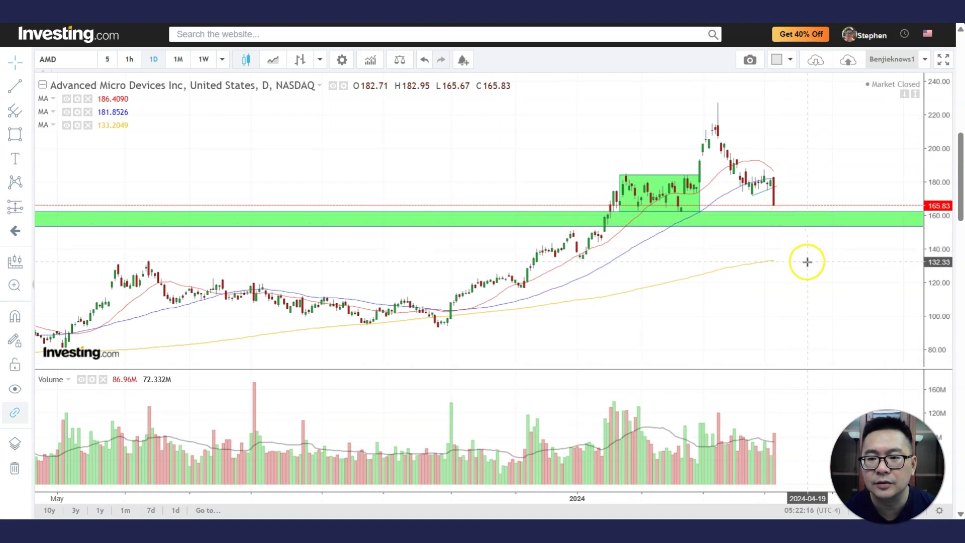
pyautogui.scroll(2, 811, 251)
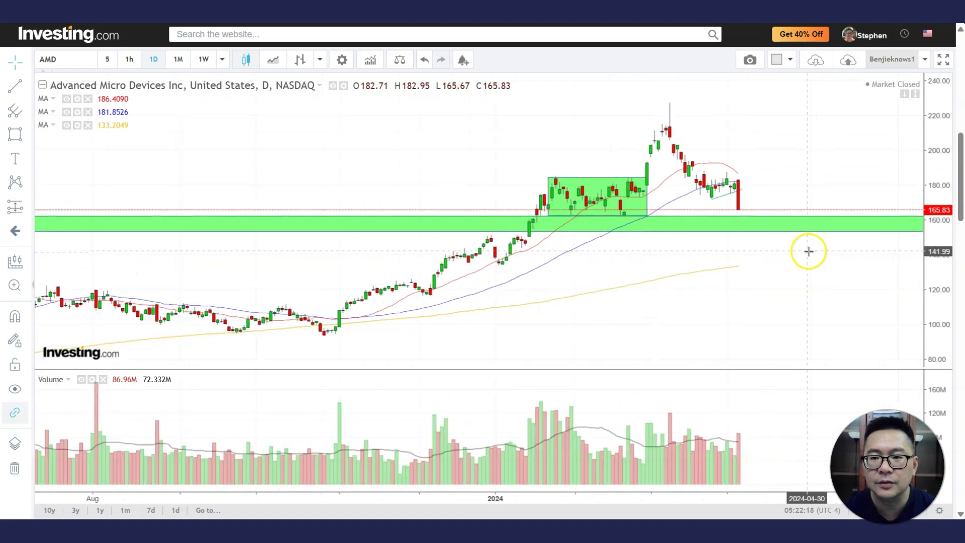
pyautogui.scroll(1, 804, 249)
# - Load the Stoch MACD Indicators layout and set the chart symbol to AMD
pyautogui.click(815, 65)
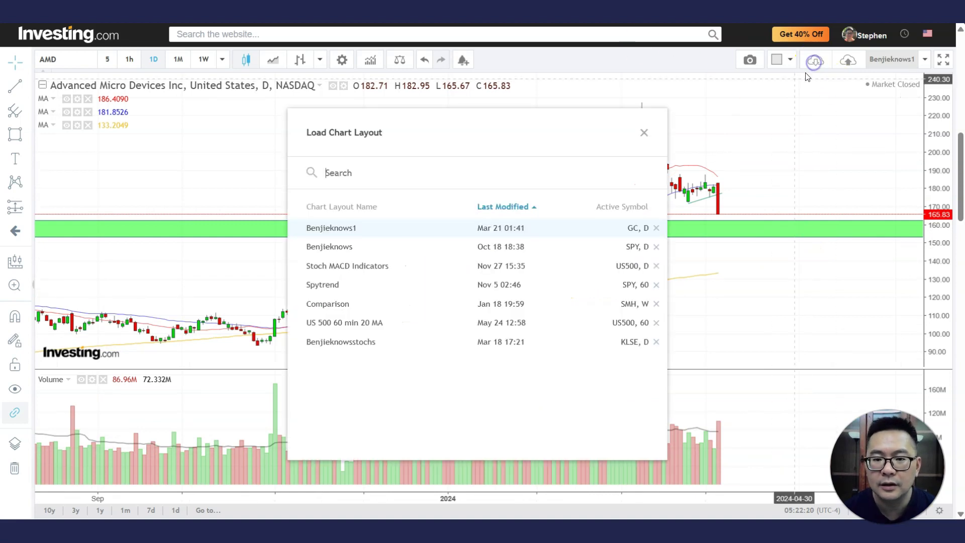
pyautogui.click(355, 266)
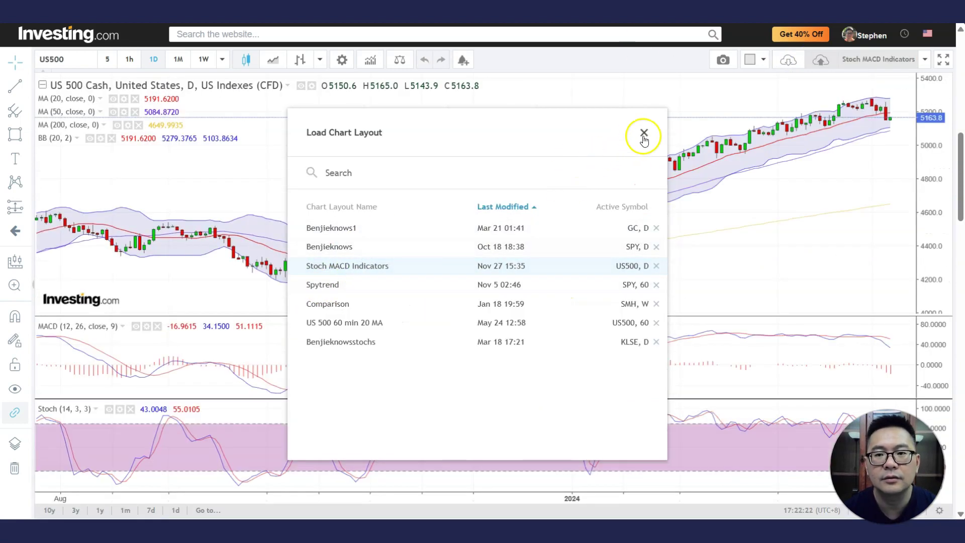
pyautogui.click(643, 133)
pyautogui.write('AMD')
pyautogui.press('Return')
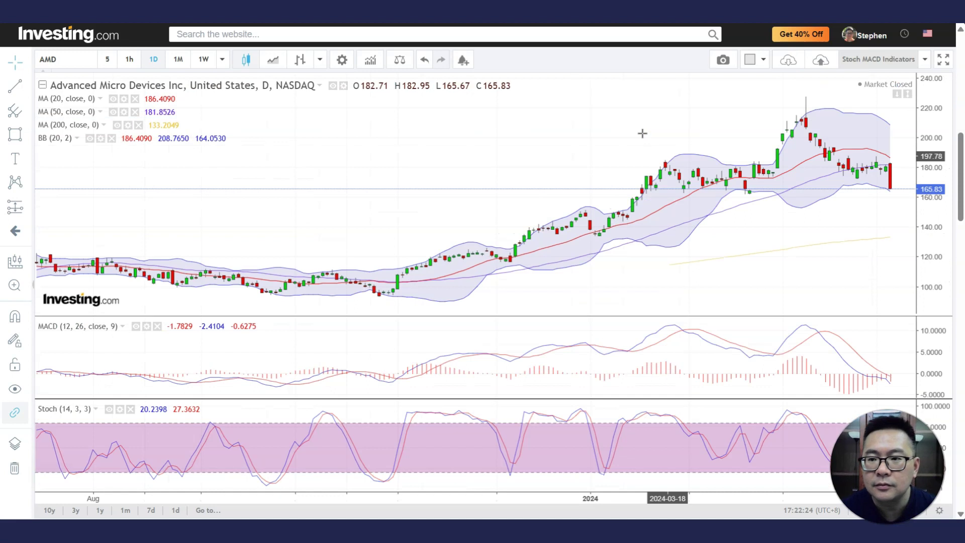
# - Pan and zoom the daily chart toward the latest candles with Bollinger Bands, MACD and Stochastic
pyautogui.moveTo(853, 249); pyautogui.dragTo(747, 246)
pyautogui.scroll(-2, 749, 259)
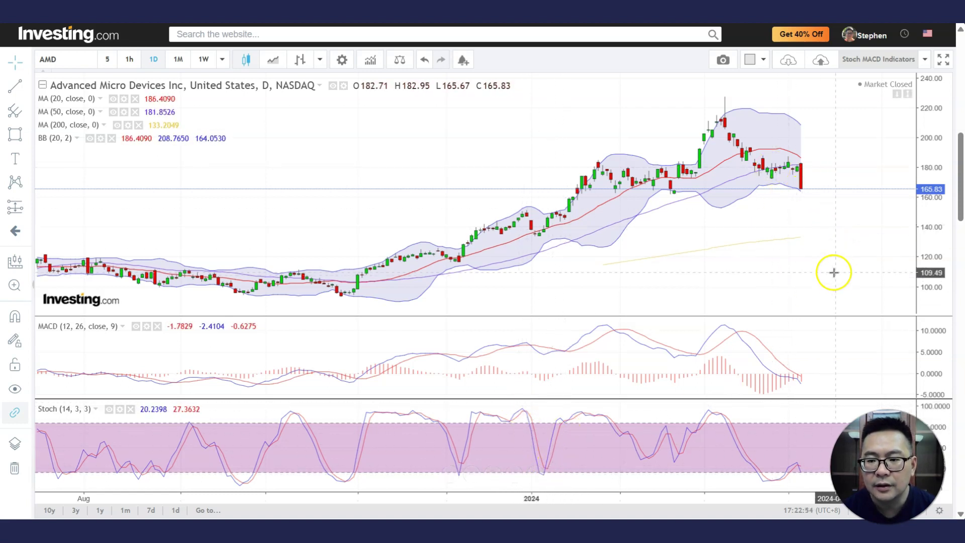
pyautogui.scroll(1, 815, 347)
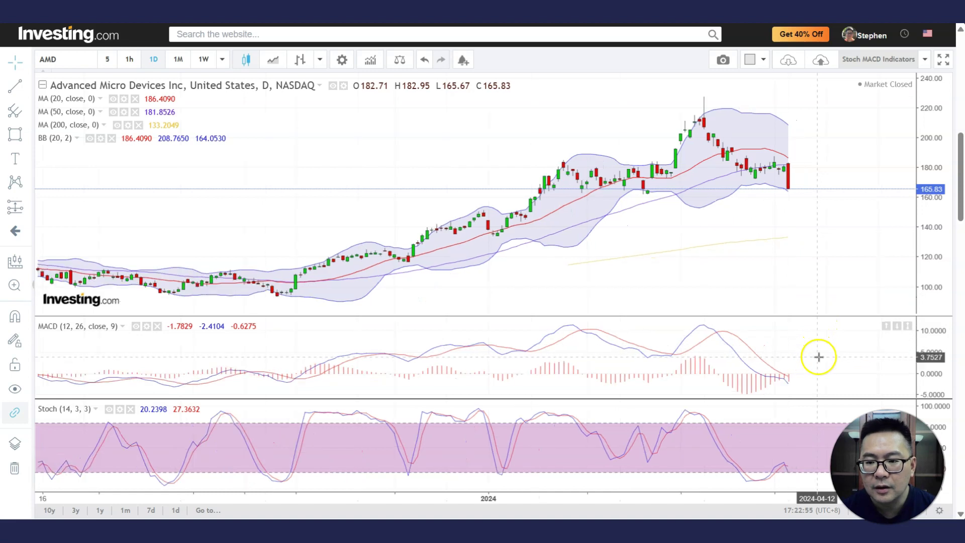
pyautogui.click(793, 388)
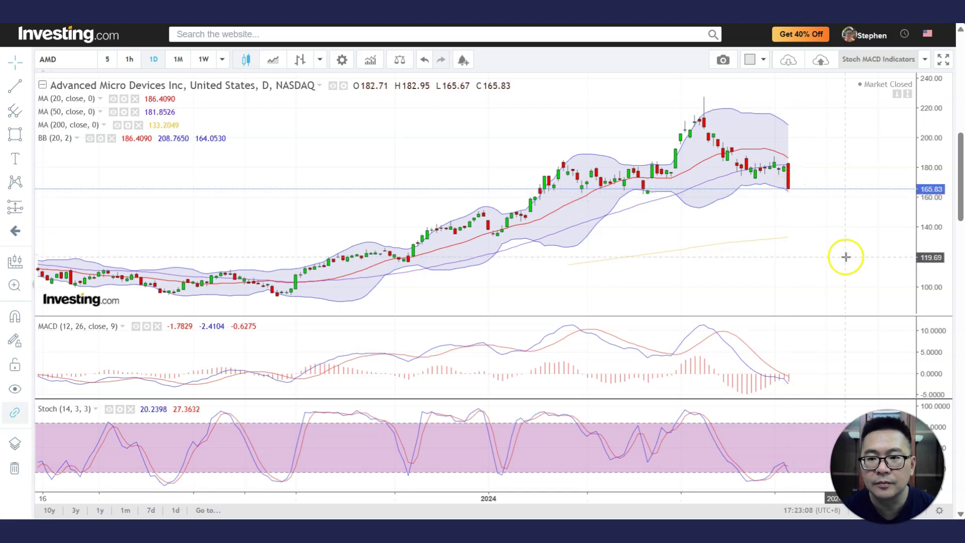
# - Load the Benjieknows1 layout and set the chart symbol to AMD
pyautogui.click(789, 61)
pyautogui.click(644, 131)
pyautogui.write('AMD')
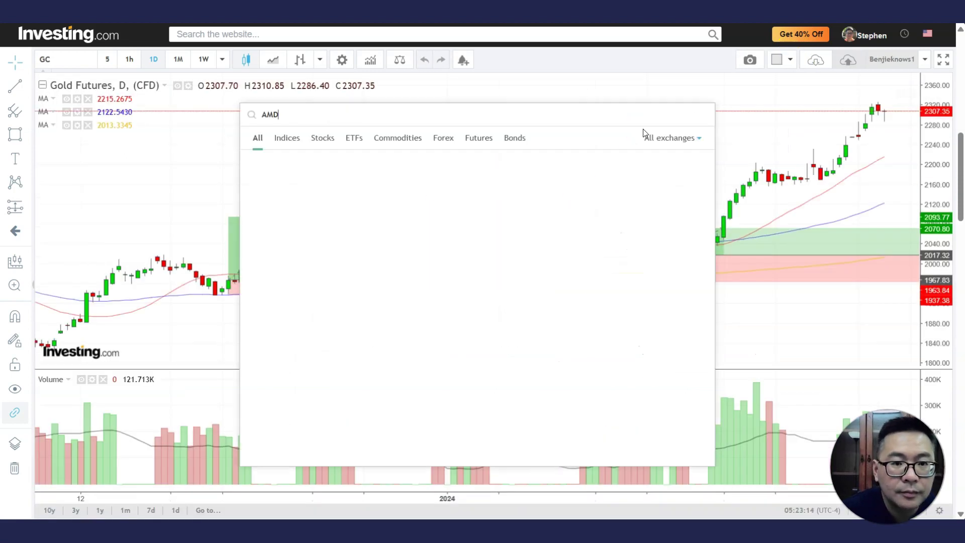
pyautogui.press('Return')
pyautogui.click(727, 223)
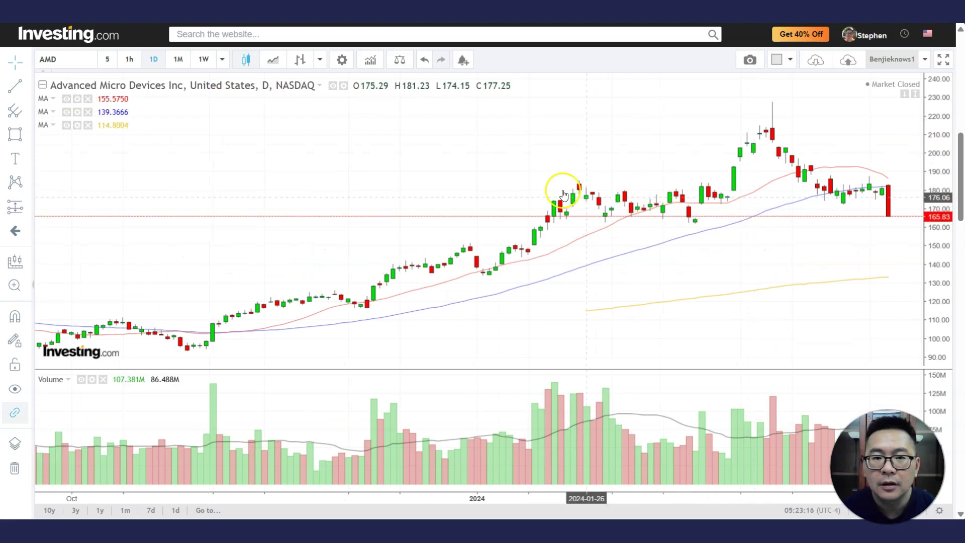
# - Show AMD on 60-minute candles and reposition the recent hourly candles
pyautogui.click(129, 59)
pyautogui.moveTo(697, 211); pyautogui.dragTo(553, 168)
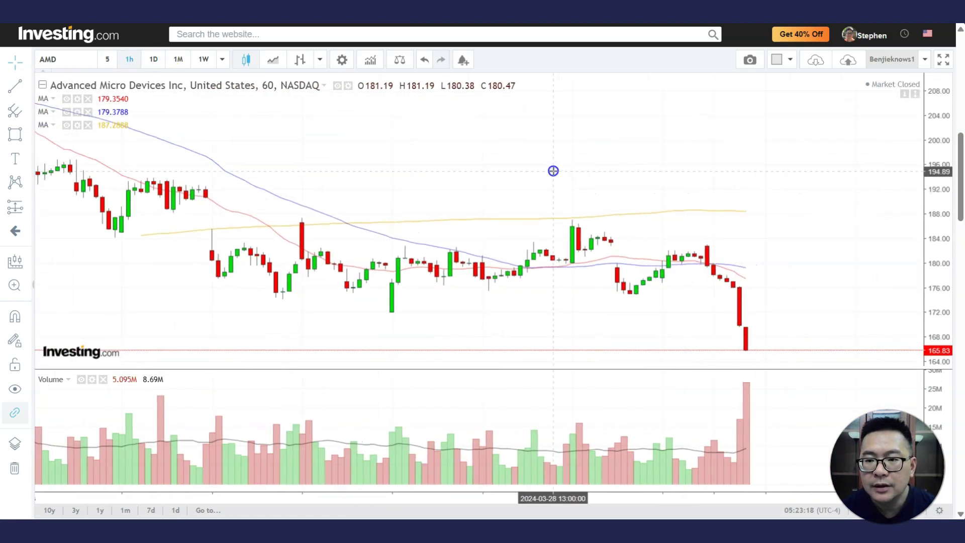
pyautogui.scroll(-1, 809, 239)
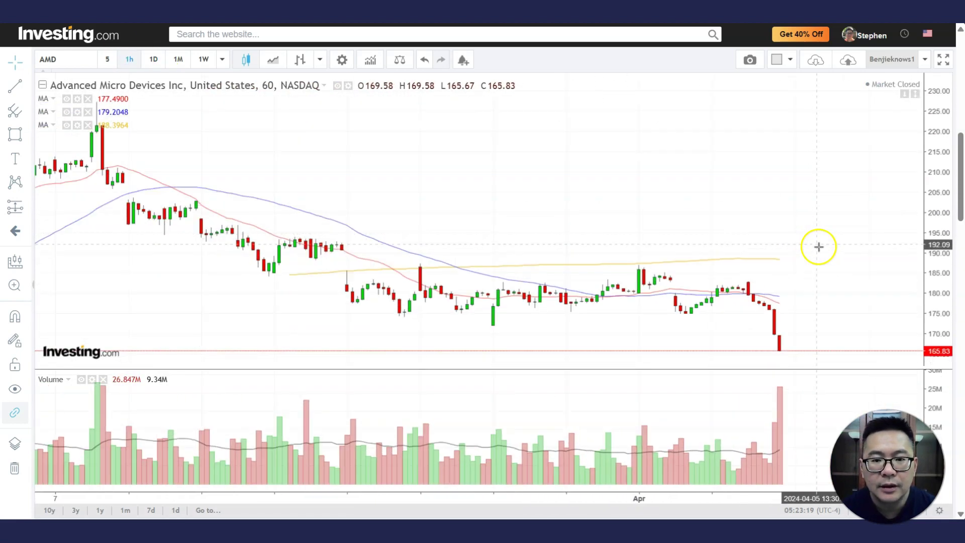
pyautogui.click(783, 307)
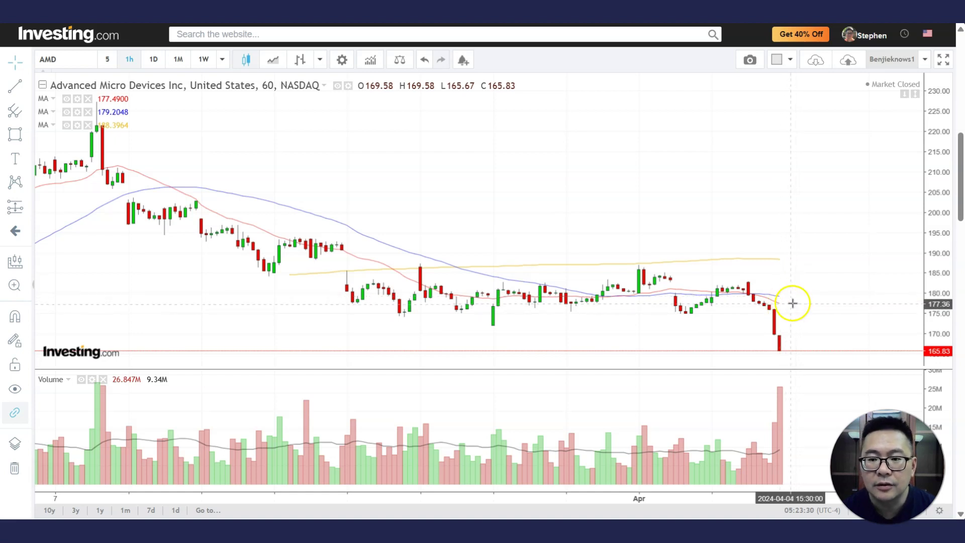
pyautogui.moveTo(829, 290); pyautogui.dragTo(792, 285)
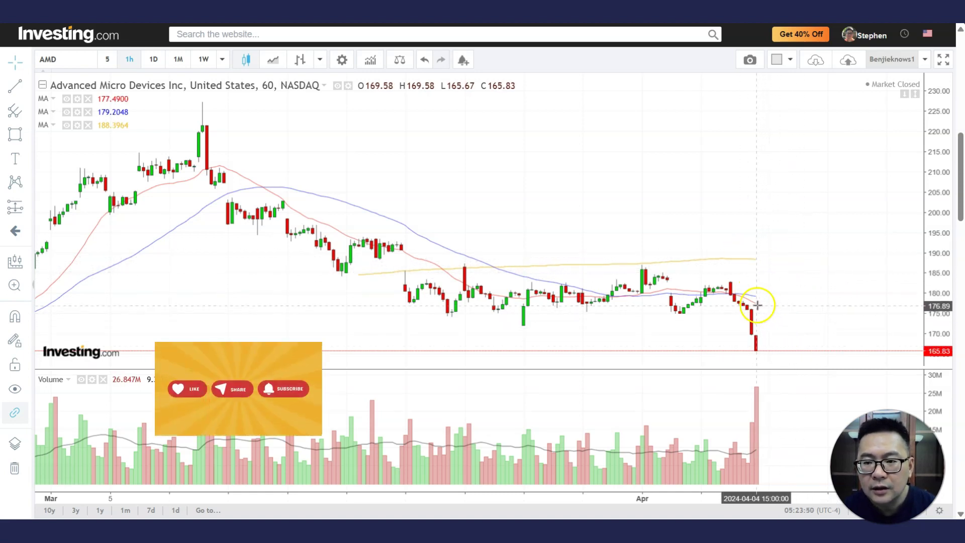
pyautogui.scroll(3, 764, 307)
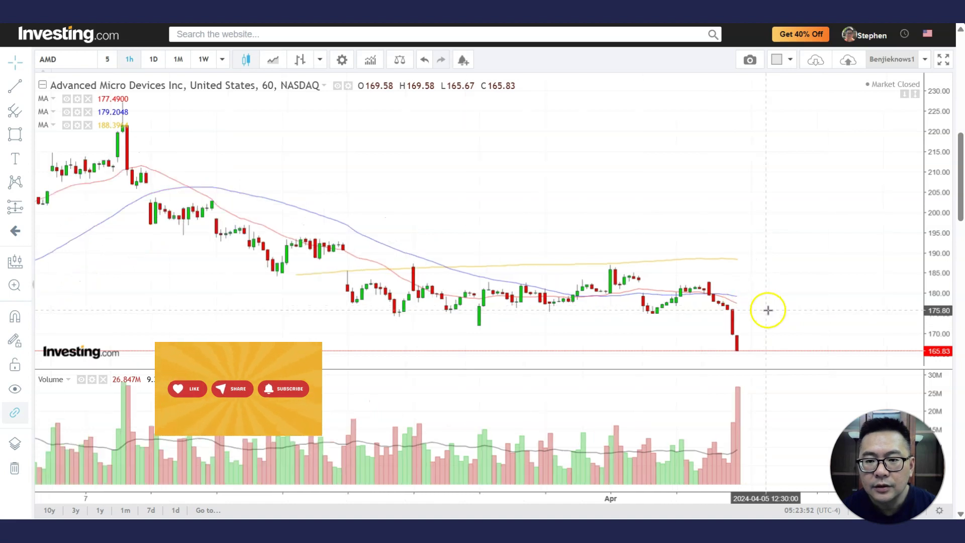